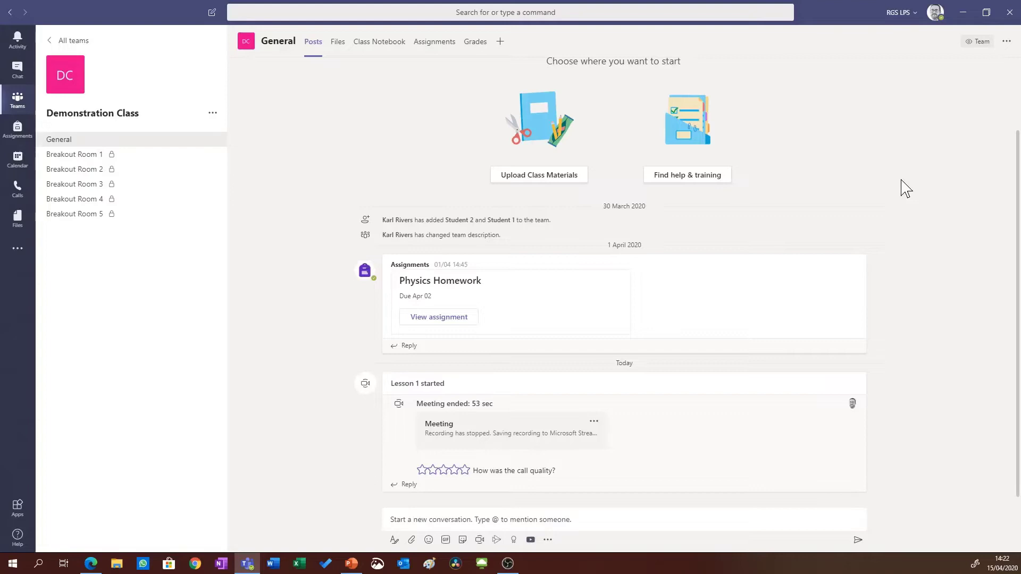
Step: Start an immediate meeting in the General channel of Demonstration Class with the subject "Lesson 1"
left_click(465, 470)
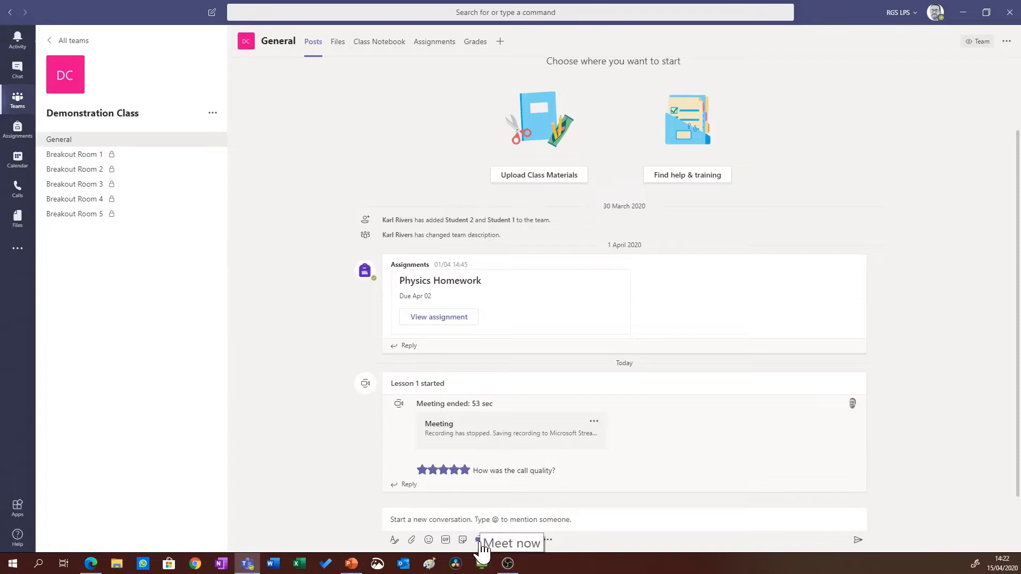
left_click(479, 541)
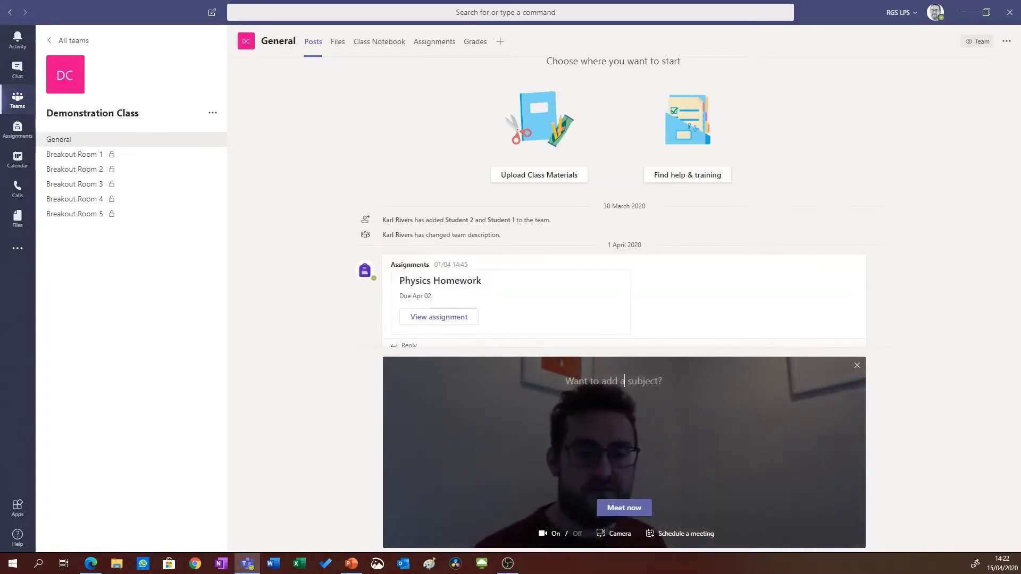
type("L")
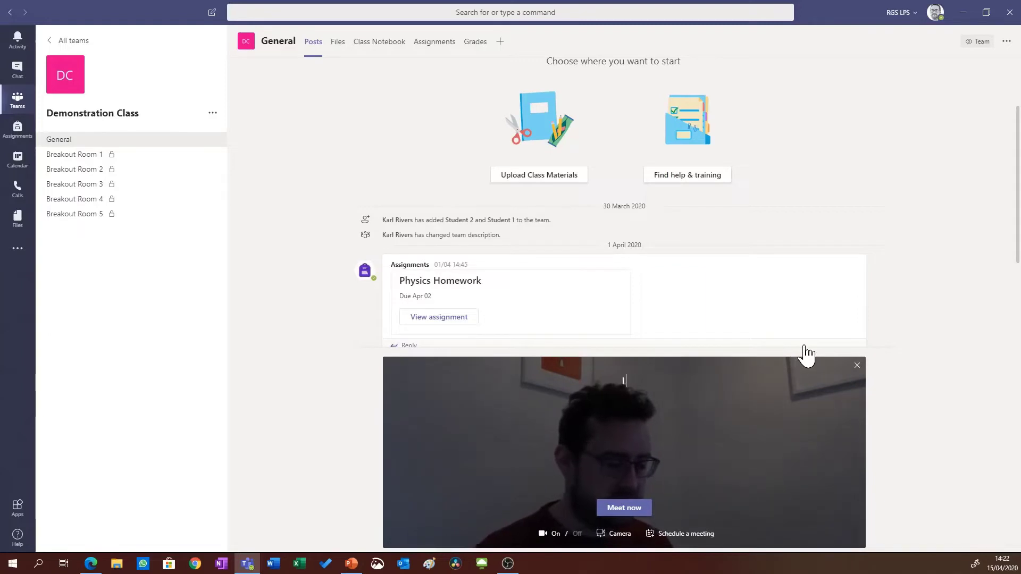
type("esson 1")
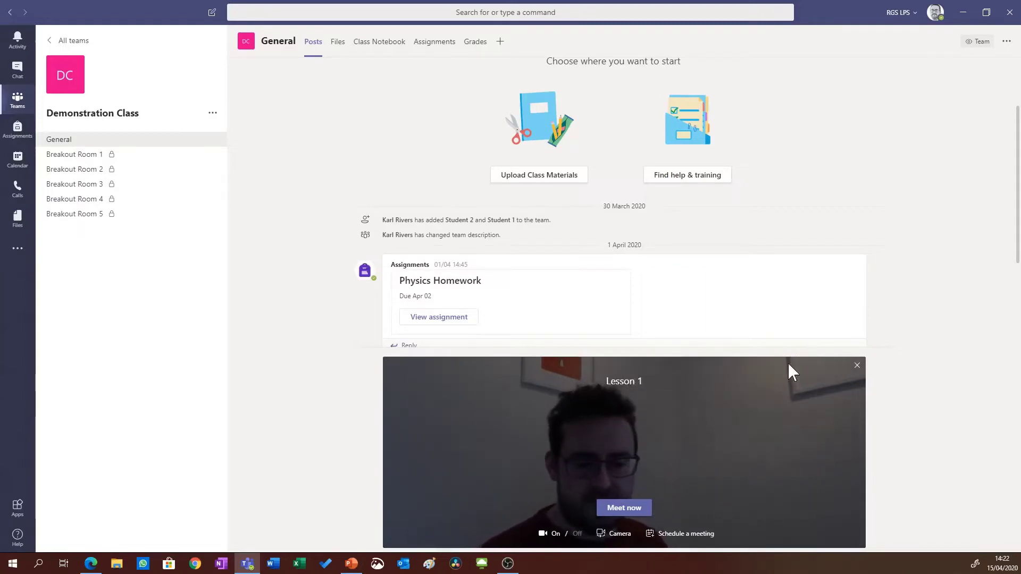
left_click(633, 508)
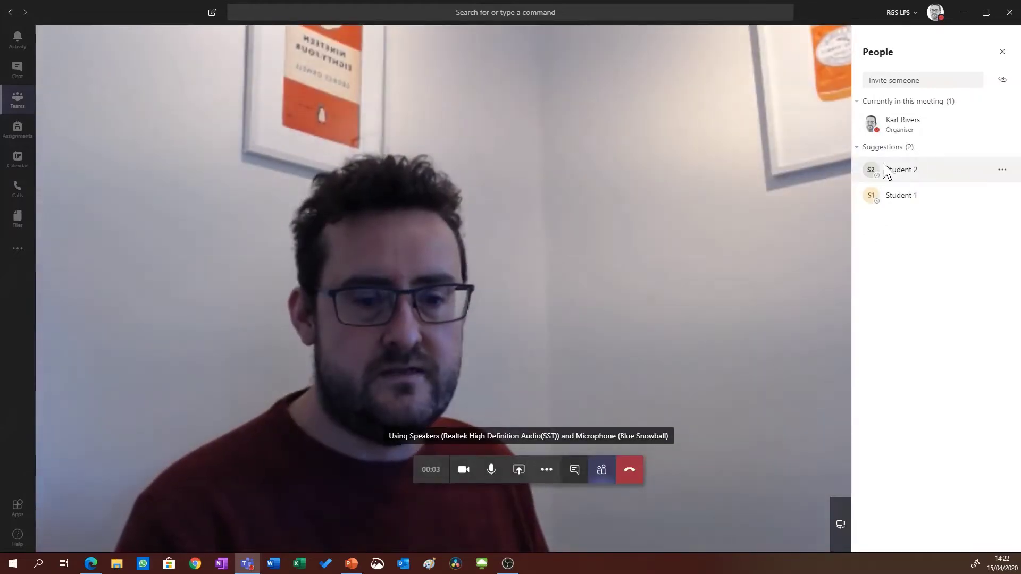
Step: Start recording the meeting and share the screen showing the Historical Skills presentation
left_click(545, 473)
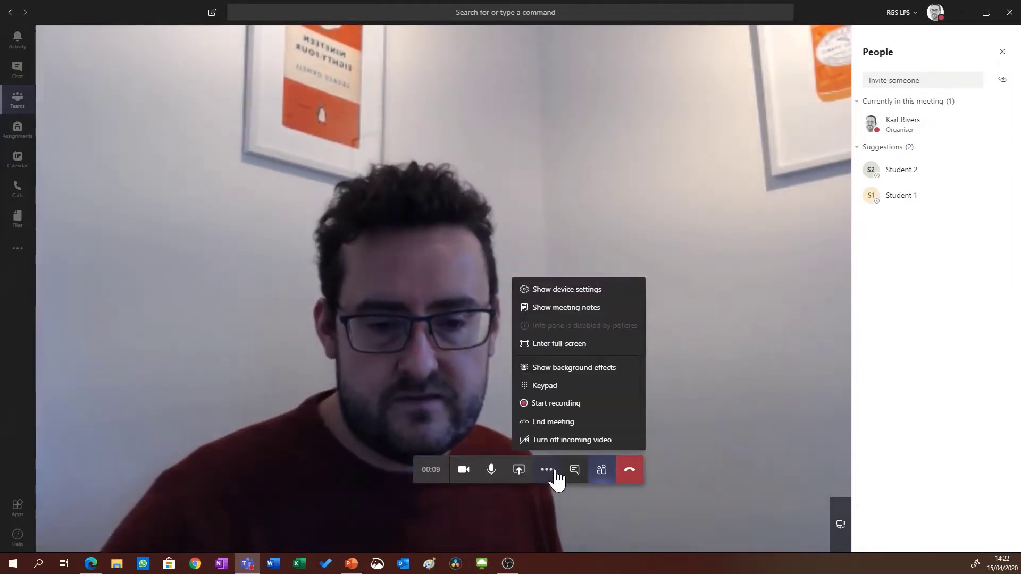
left_click(577, 402)
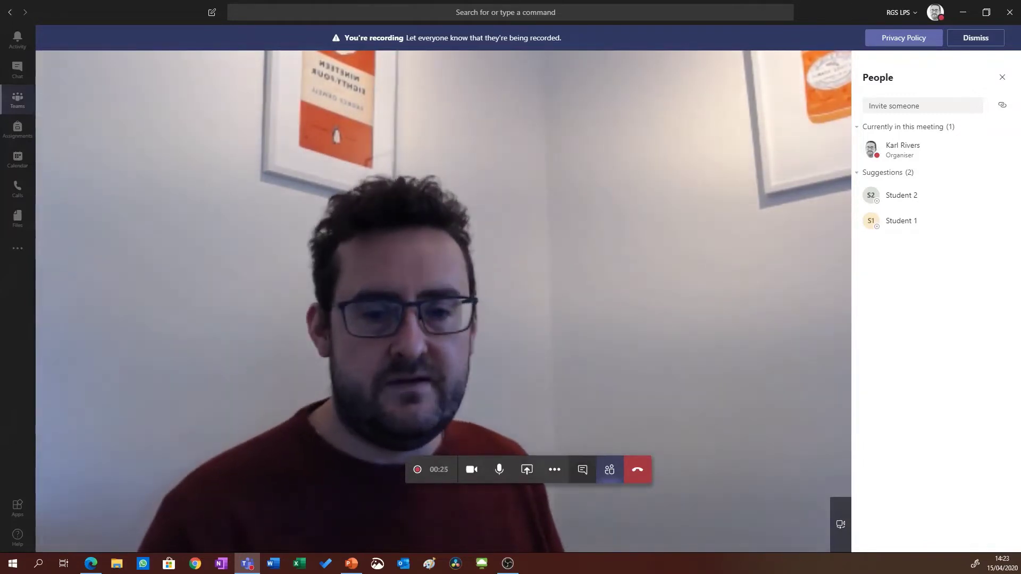
left_click(525, 468)
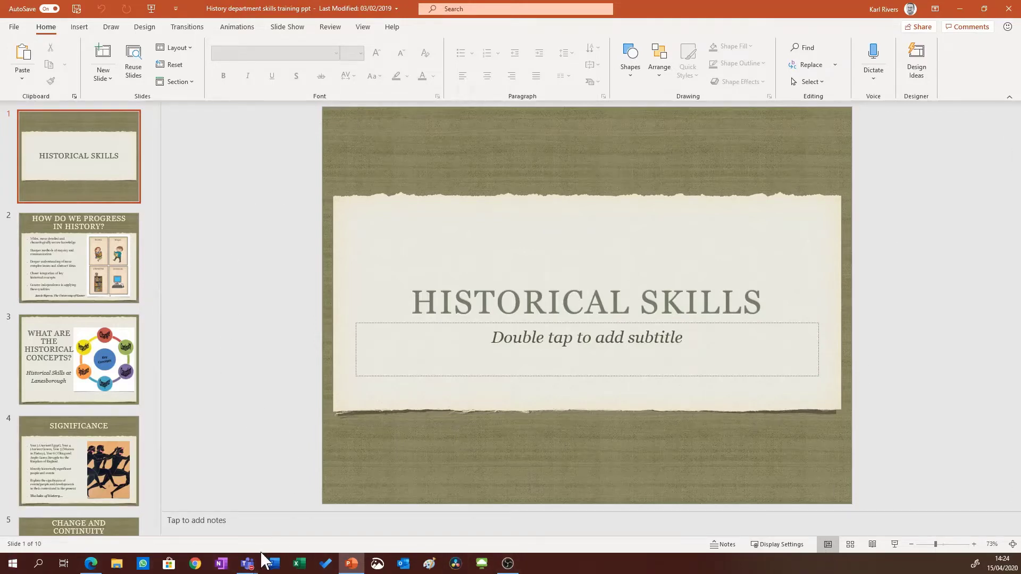
Step: Return from the presentation to the Lesson 1 meeting in Teams and stop sharing the screen
mouse_move(248, 565)
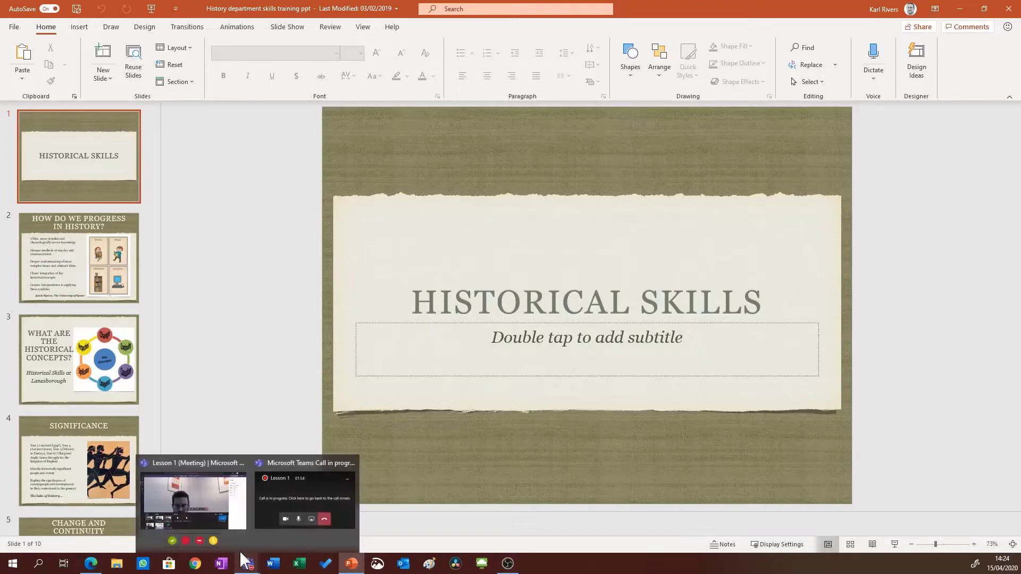
left_click(217, 513)
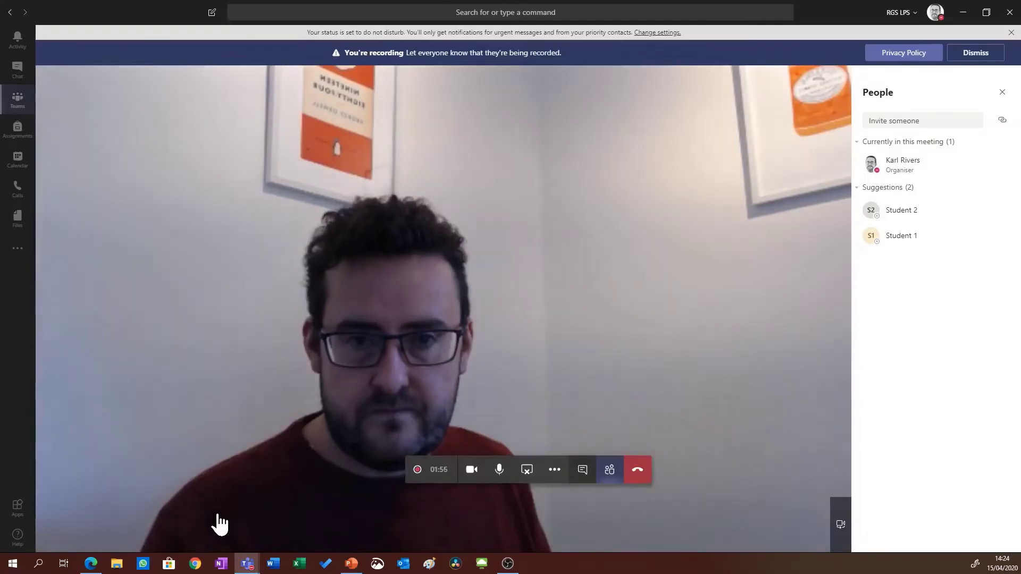
left_click(521, 471)
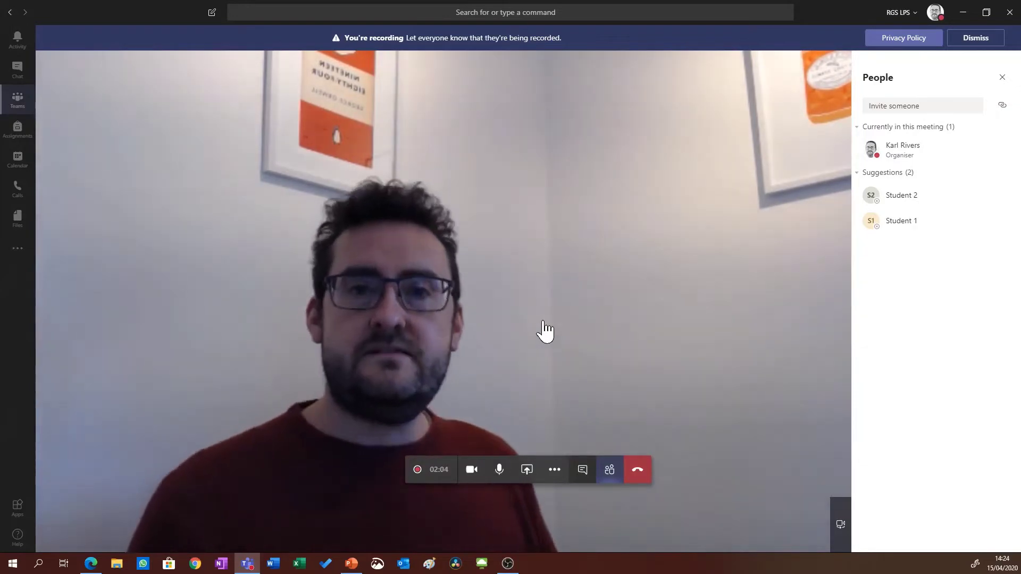
Step: Stop the meeting recording, acknowledge the notice about where it is stored, and end the meeting
left_click(553, 470)
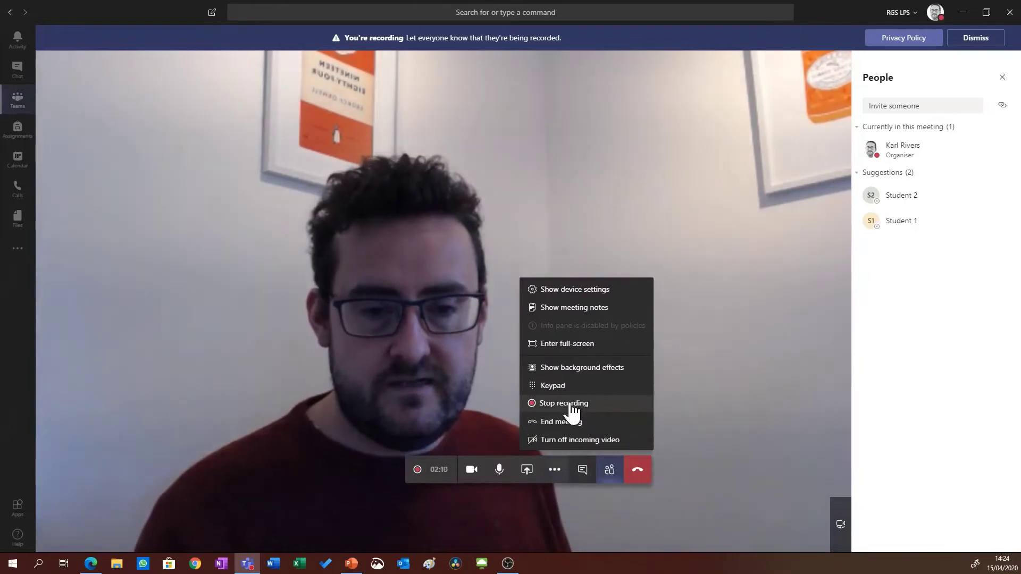
left_click(571, 405)
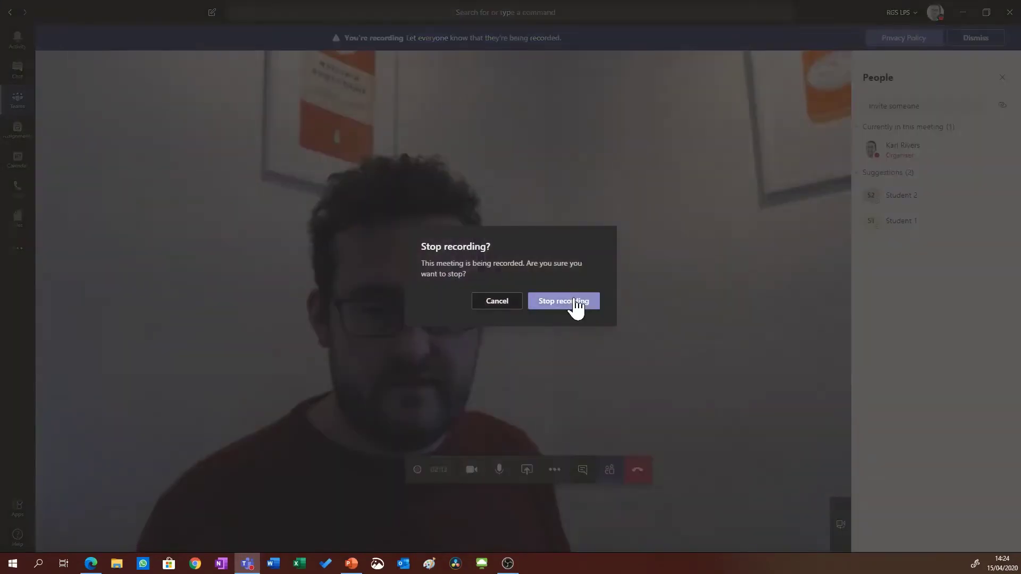
left_click(575, 301)
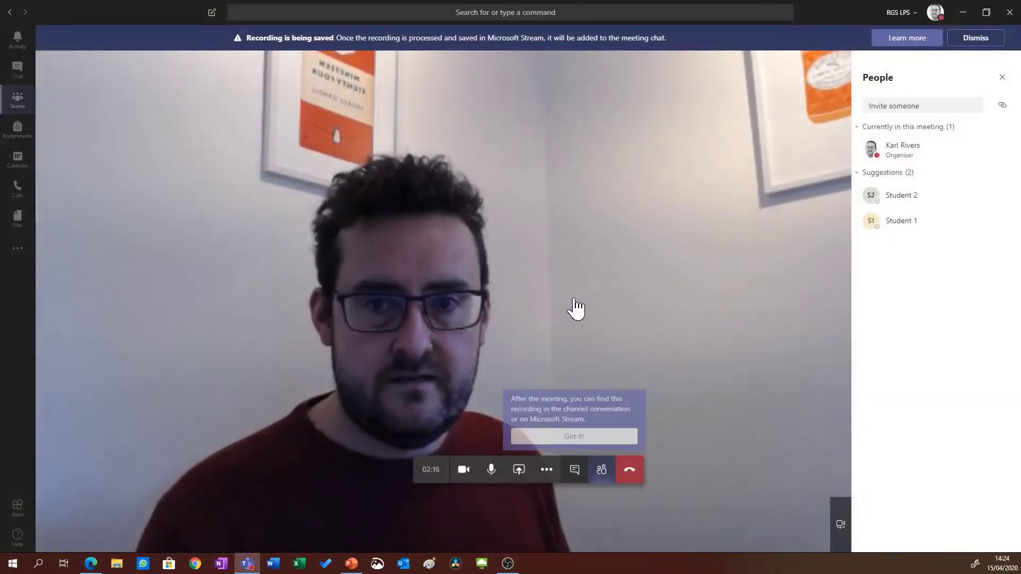
left_click(568, 441)
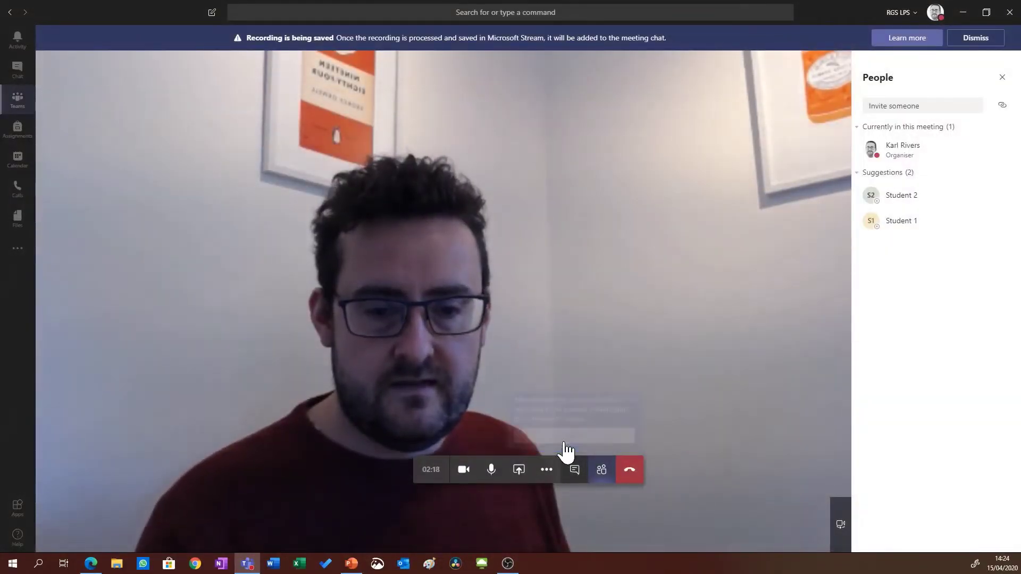
left_click(547, 476)
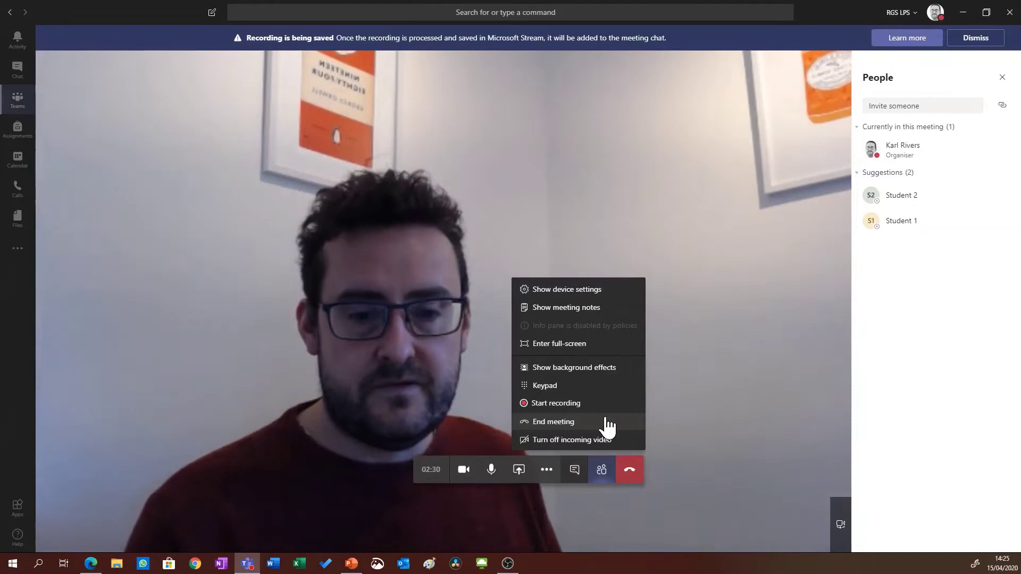
key("Escape")
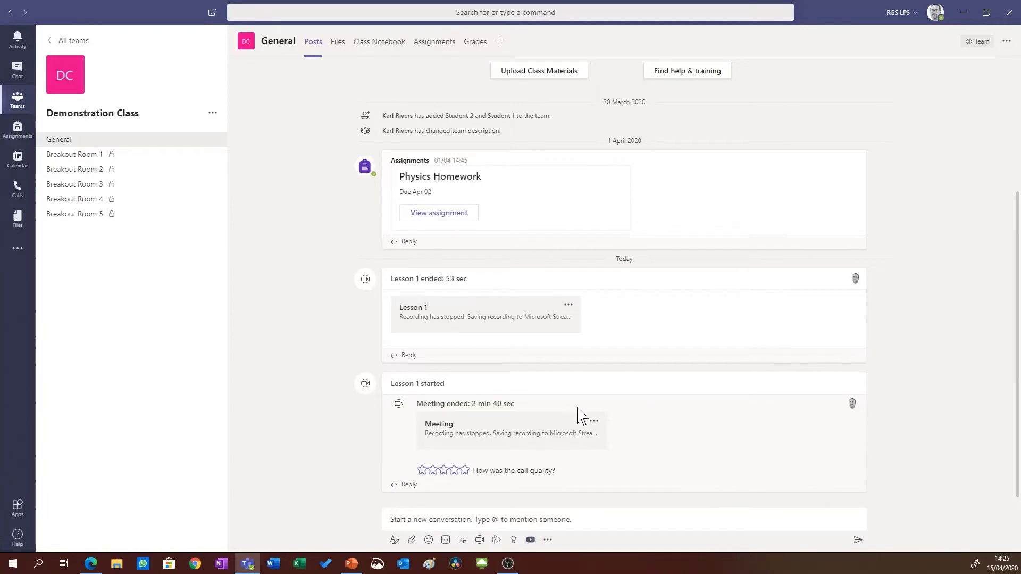
Step: Highlight the title of the latest Lesson 1 meeting post and rate its call quality
triple_click(470, 390)
left_click(328, 469)
triple_click(446, 385)
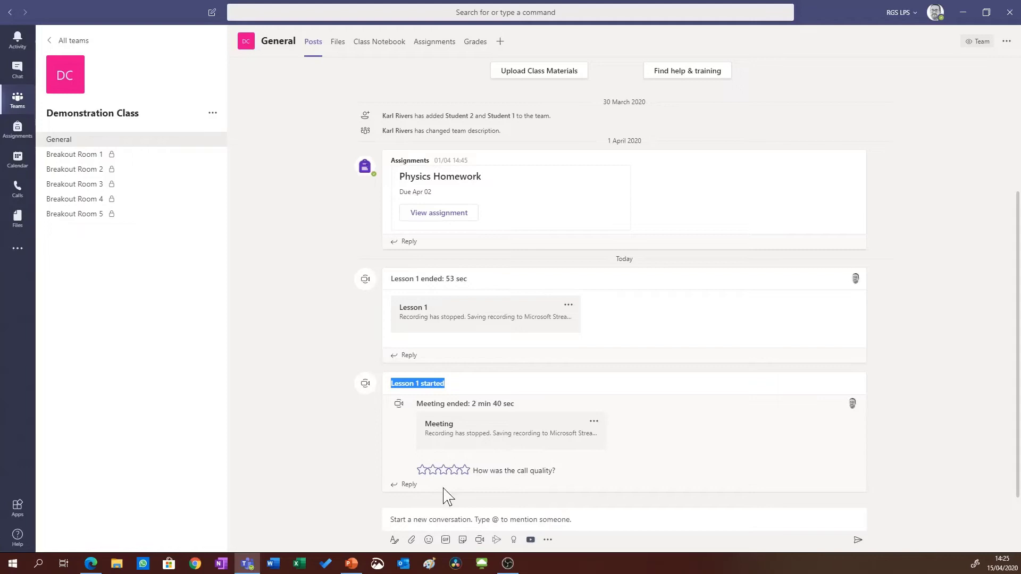
left_click(433, 470)
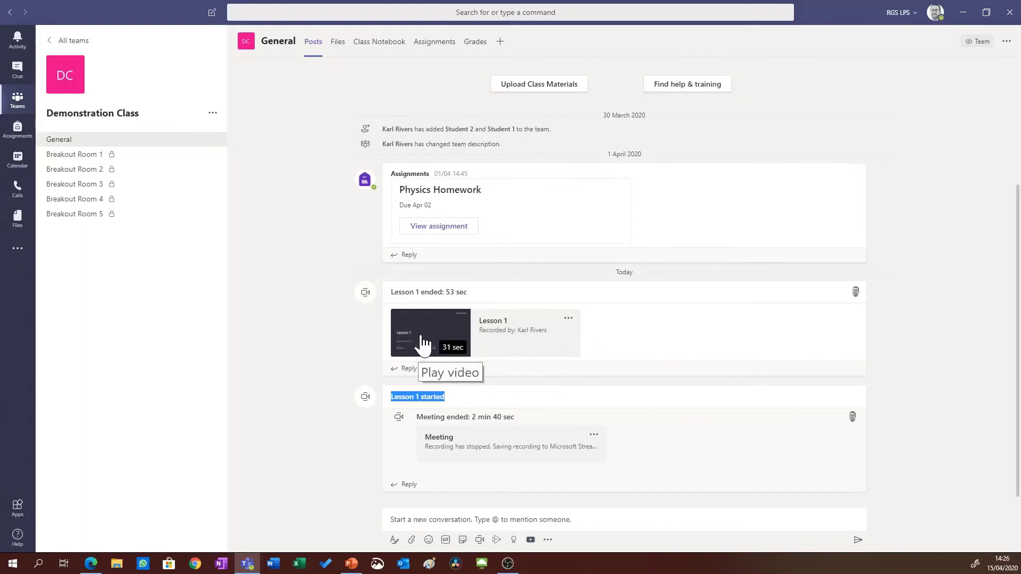
Step: Play the 31-second Lesson 1 recording from the channel posts, and close the video player
left_click(418, 332)
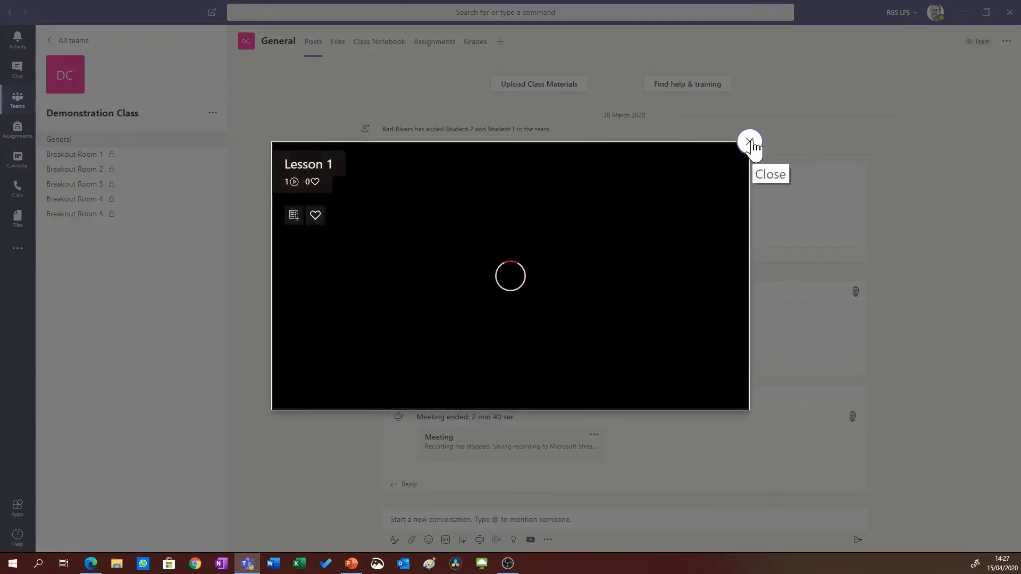
left_click(751, 143)
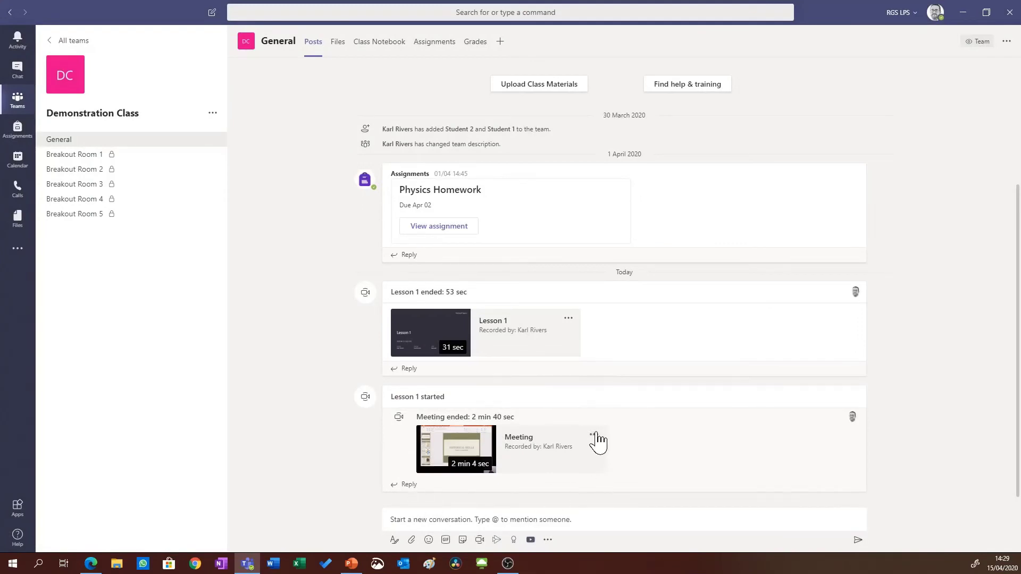
Step: Add the latest meeting recording as a channel tab and rename that tab "Lesson 1"
left_click(593, 437)
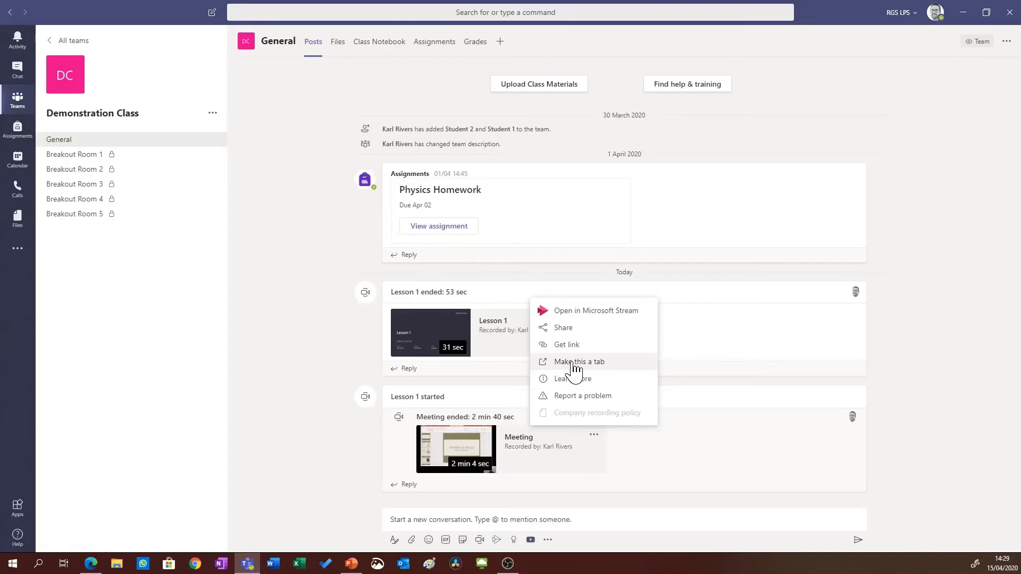
left_click(612, 363)
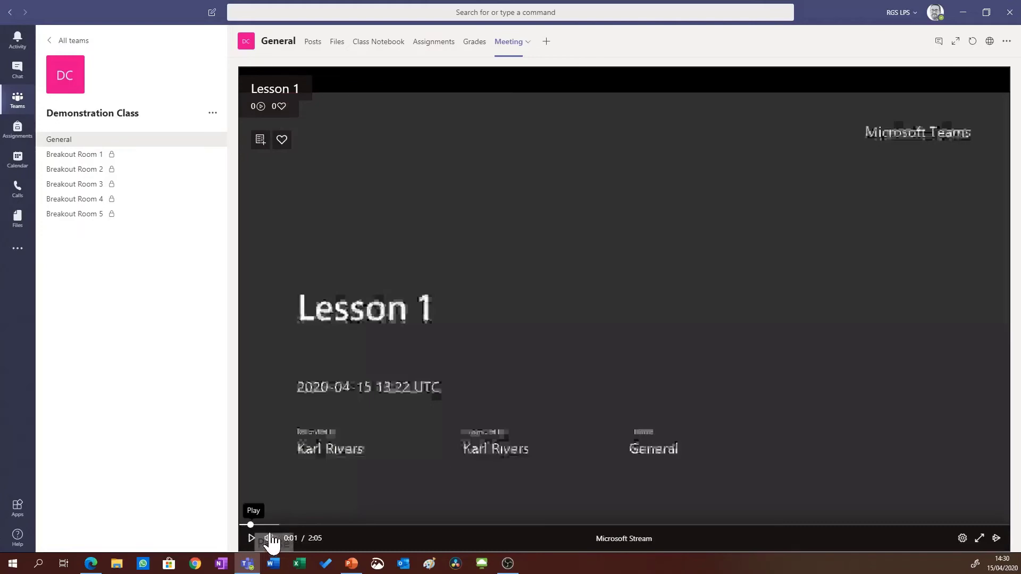
left_click(522, 43)
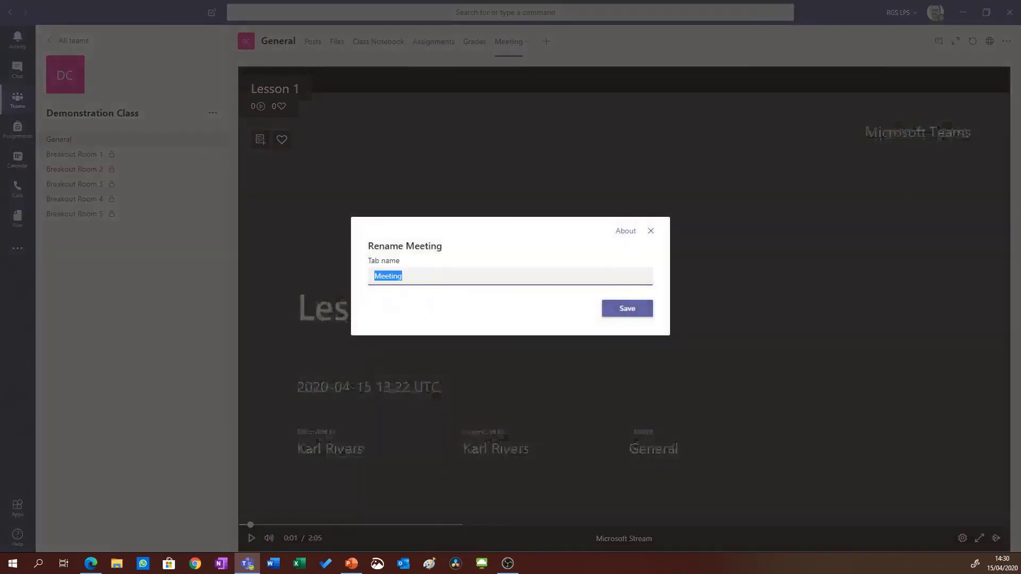
key("Return")
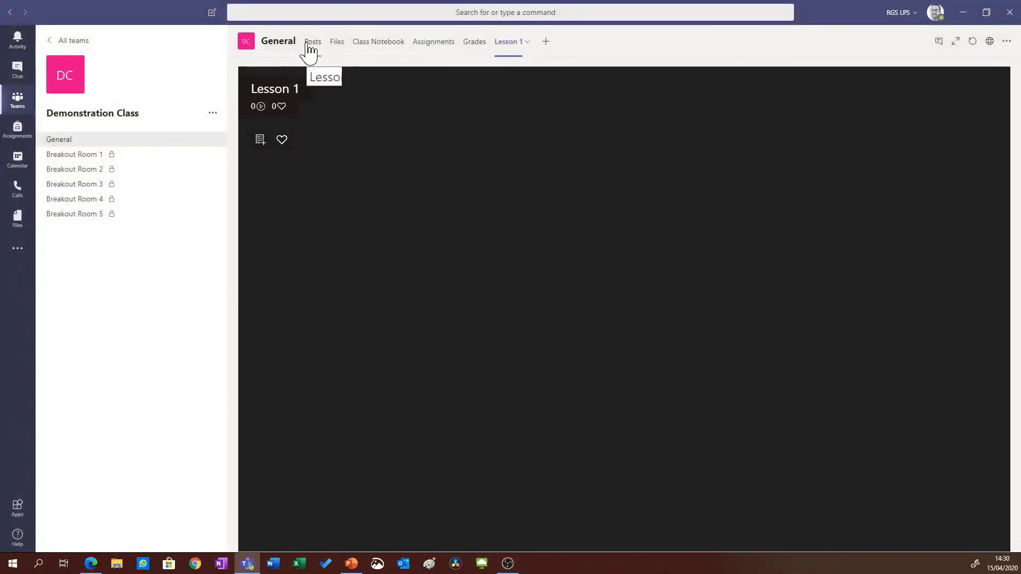
Step: Open the latest Lesson 1 recording from the channel posts in Microsoft Stream and pause its playback
left_click(311, 43)
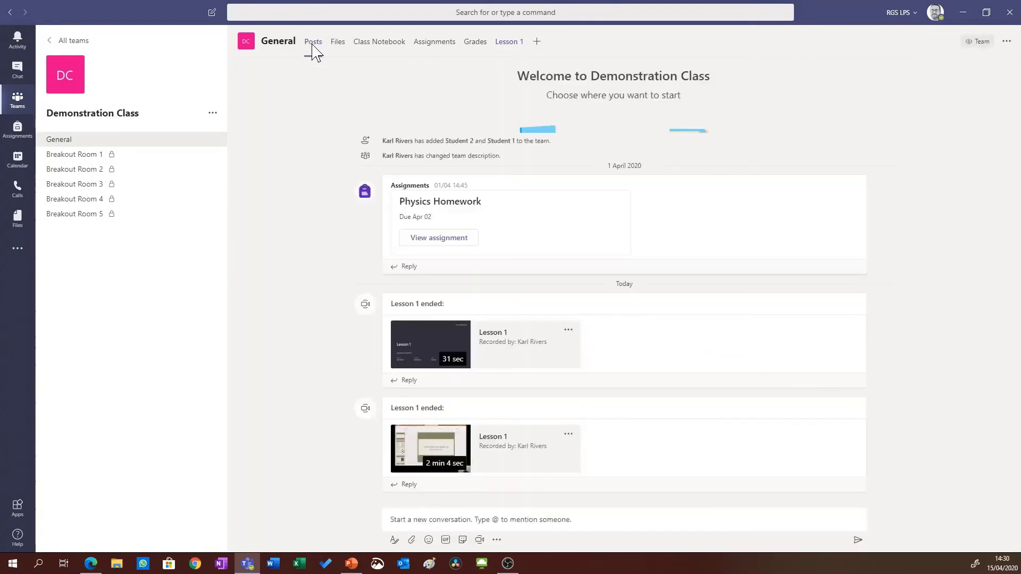
left_click(569, 435)
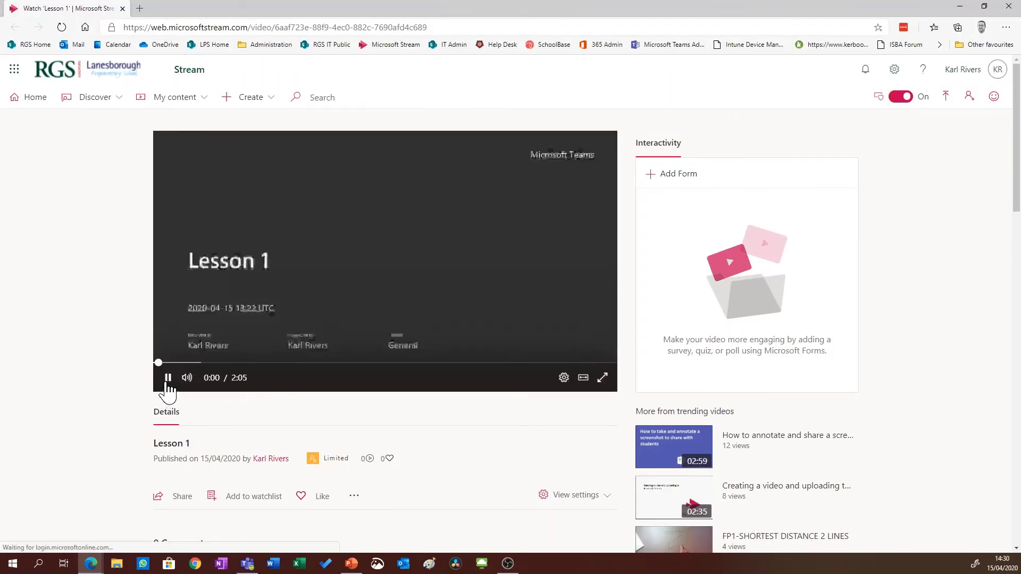
left_click(167, 377)
scroll(254, 412, "down", 3)
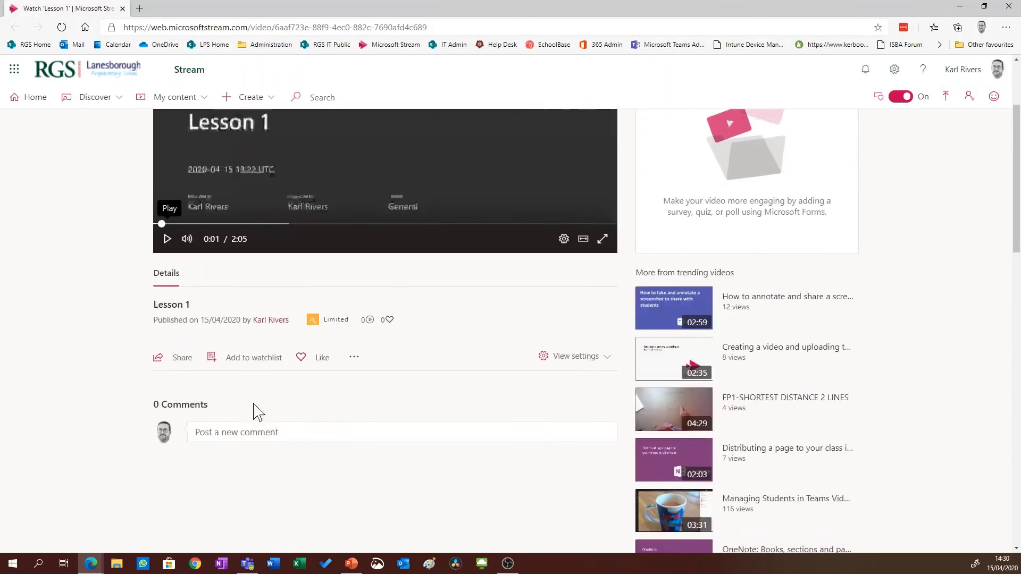
Step: Open the Lesson 1 video's details for editing and read the explanation of the People option
left_click(353, 355)
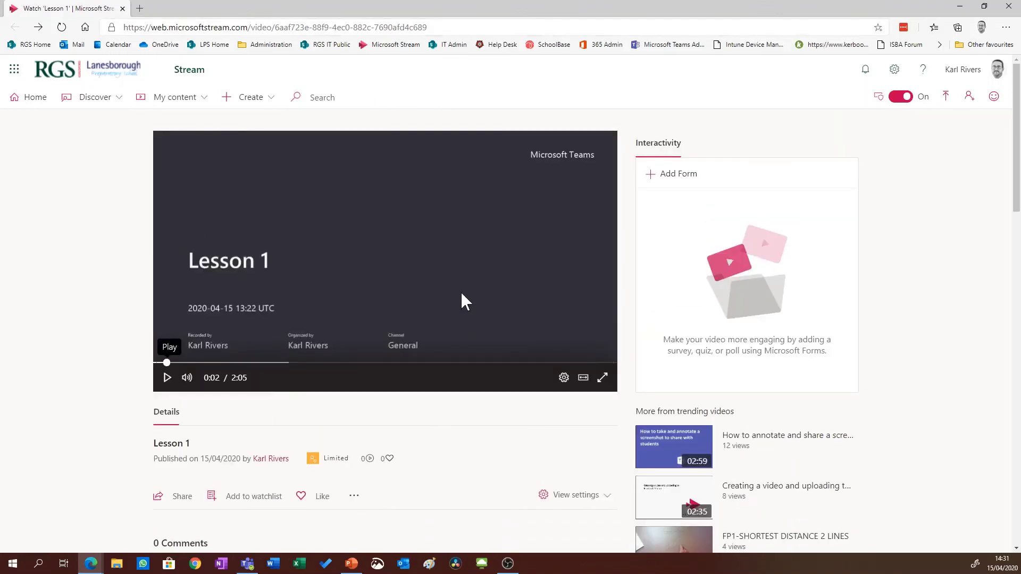
left_click(355, 496)
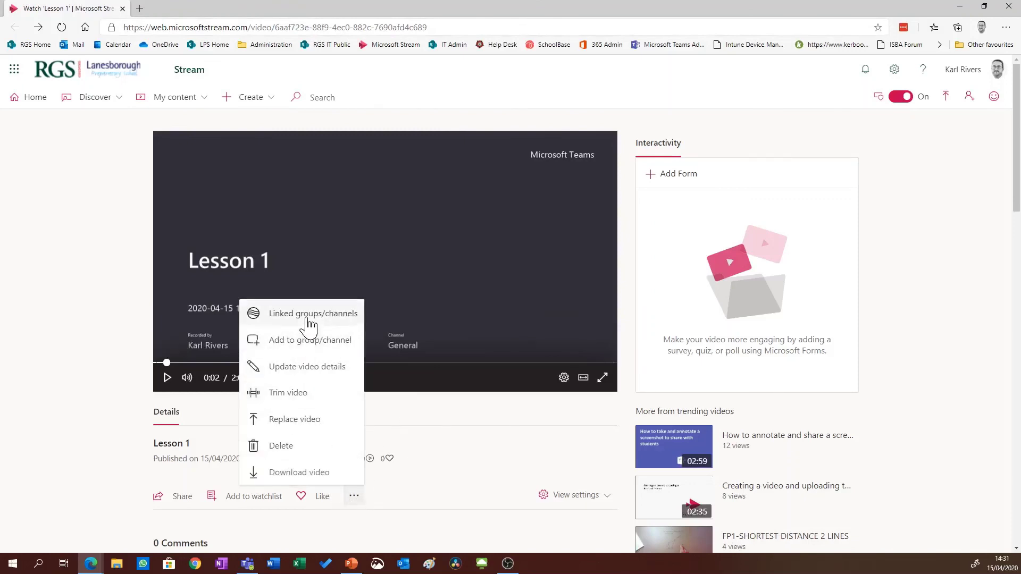
left_click(316, 372)
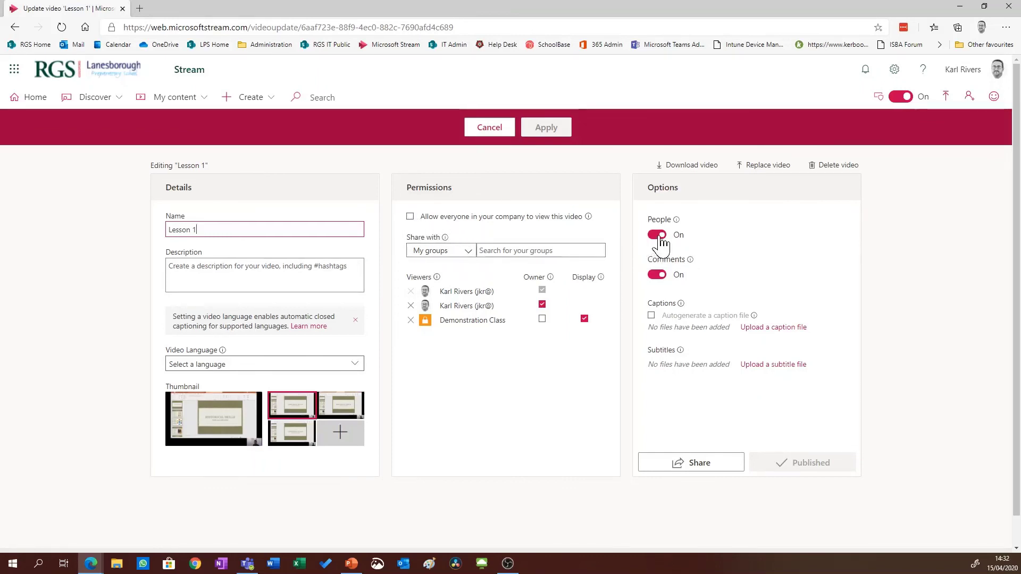
mouse_move(677, 224)
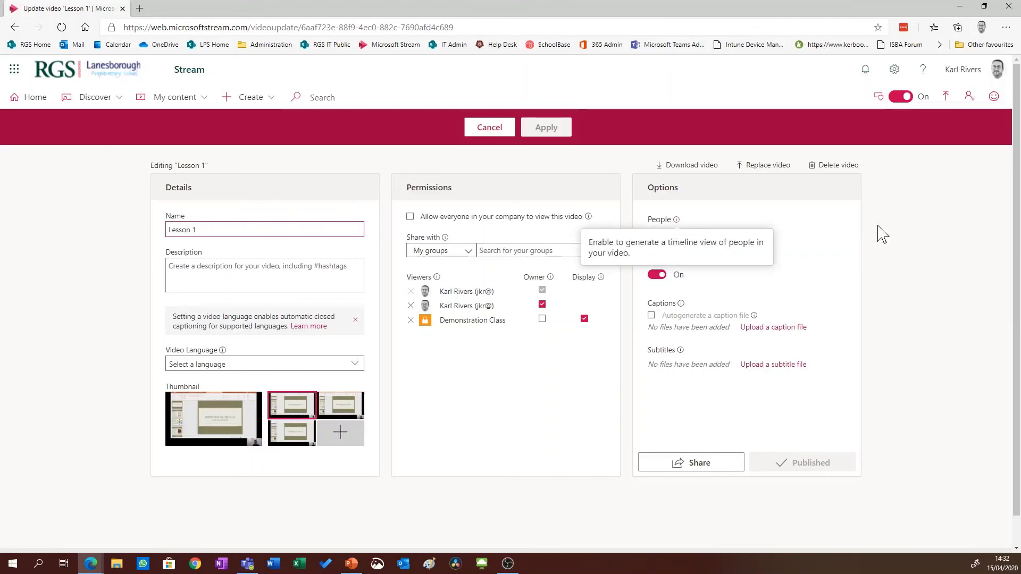
left_click(889, 245)
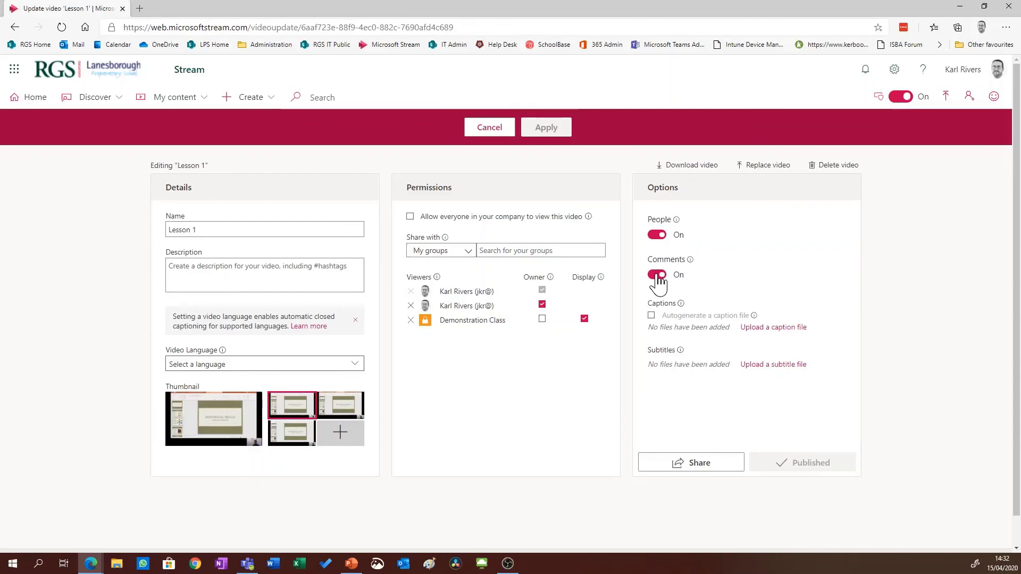